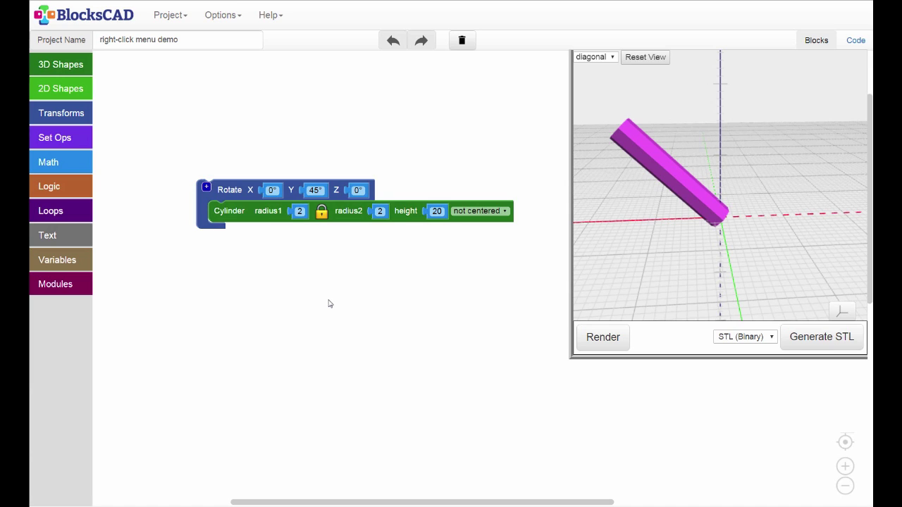
- Duplicate the Rotate/Cylinder blocks and the Cylinder block, then discard both copies
{"action": "right_click", "coordinate": [220, 190]}
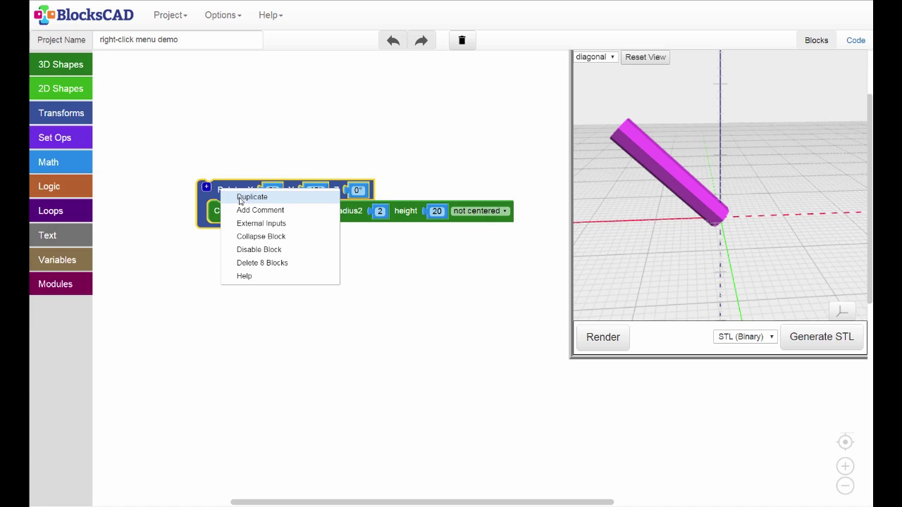
{"action": "left_click", "coordinate": [251, 197]}
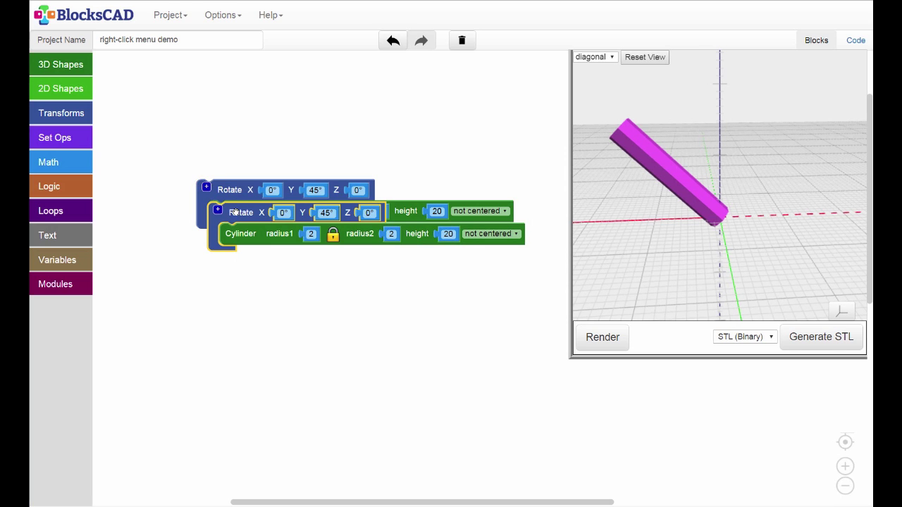
{"action": "left_click_drag", "start_coordinate": [238, 209], "coordinate": [258, 282]}
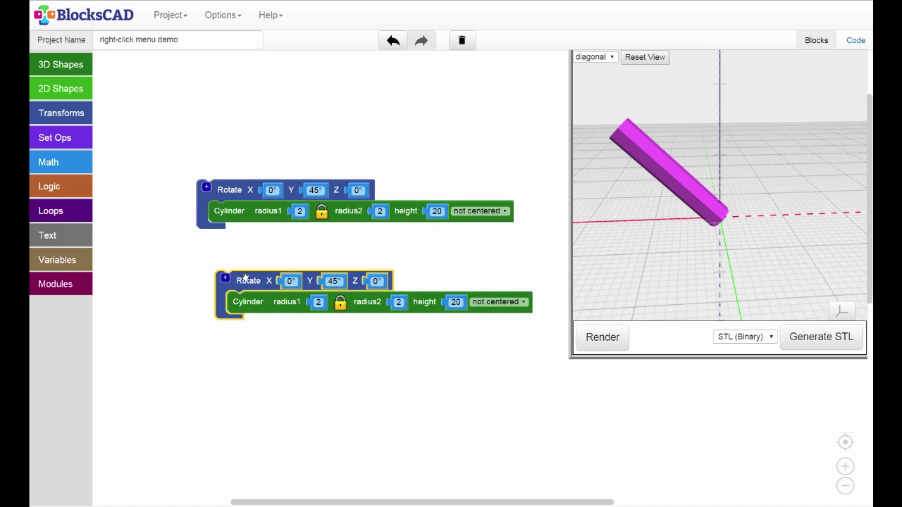
{"action": "left_click_drag", "start_coordinate": [240, 280], "coordinate": [39, 310]}
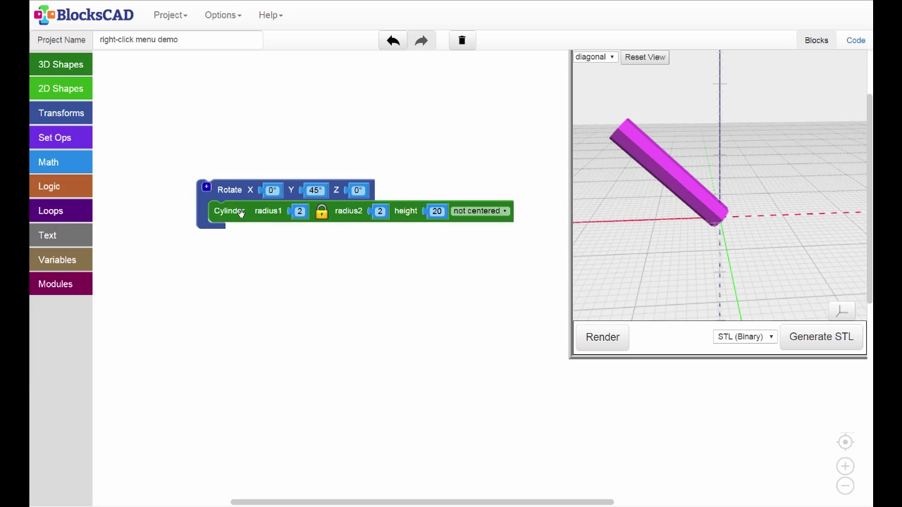
{"action": "right_click", "coordinate": [240, 213]}
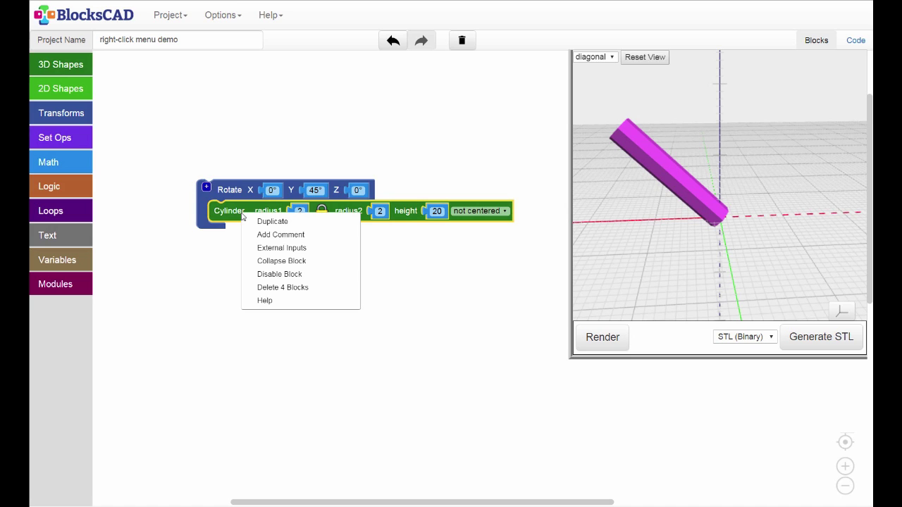
{"action": "left_click", "coordinate": [272, 222]}
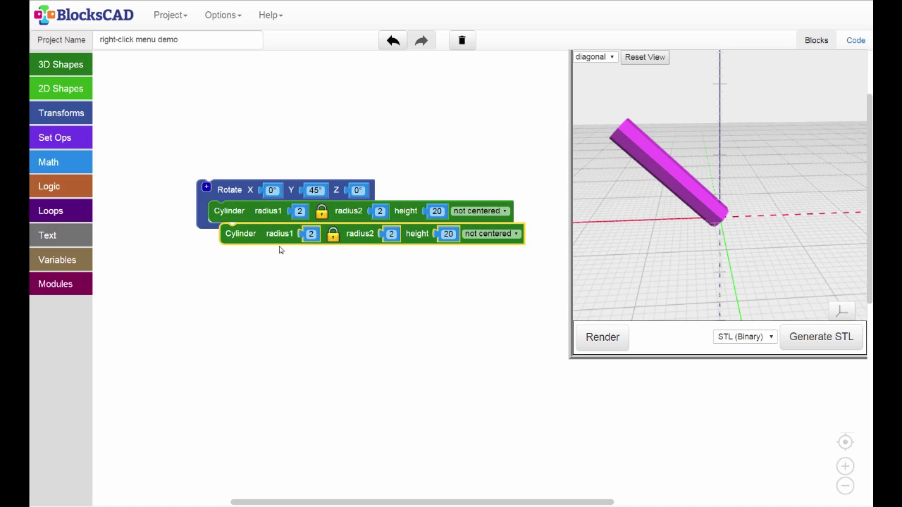
{"action": "mouse_move", "coordinate": [265, 237]}
{"action": "left_mouse_down"}
{"action": "mouse_move", "coordinate": [268, 272]}
{"action": "mouse_move", "coordinate": [36, 310]}
{"action": "left_mouse_up"}
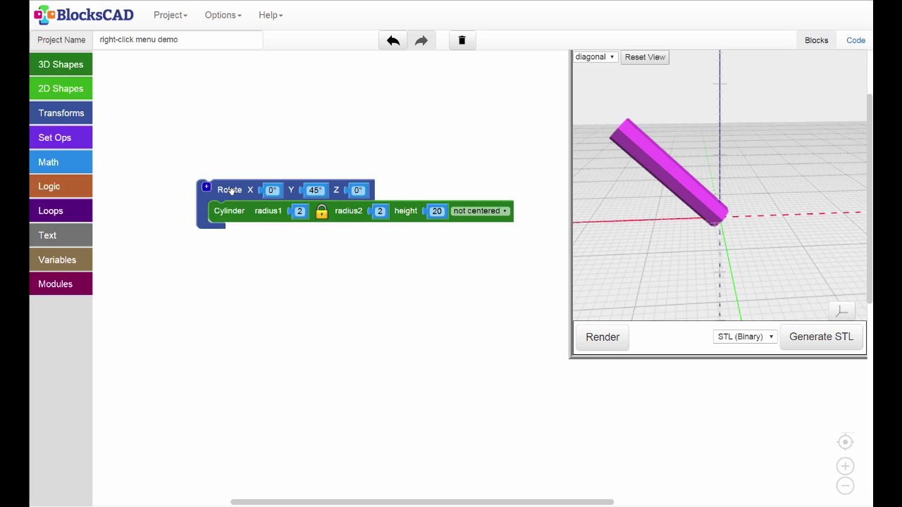
- Add a duplicate Rotate/Cylinder pair with Y rotation 315° and render the second cylinder
{"action": "right_click", "coordinate": [232, 192]}
{"action": "left_click", "coordinate": [255, 200]}
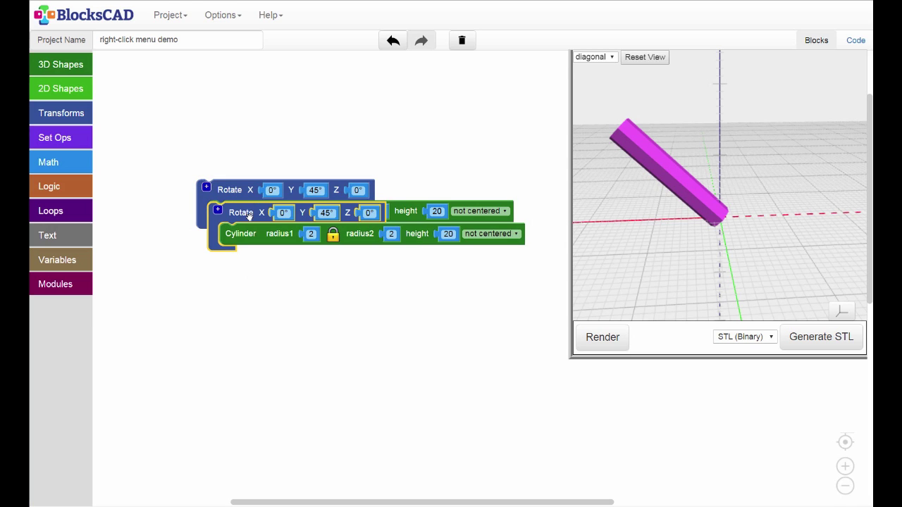
{"action": "left_click_drag", "start_coordinate": [233, 211], "coordinate": [221, 272]}
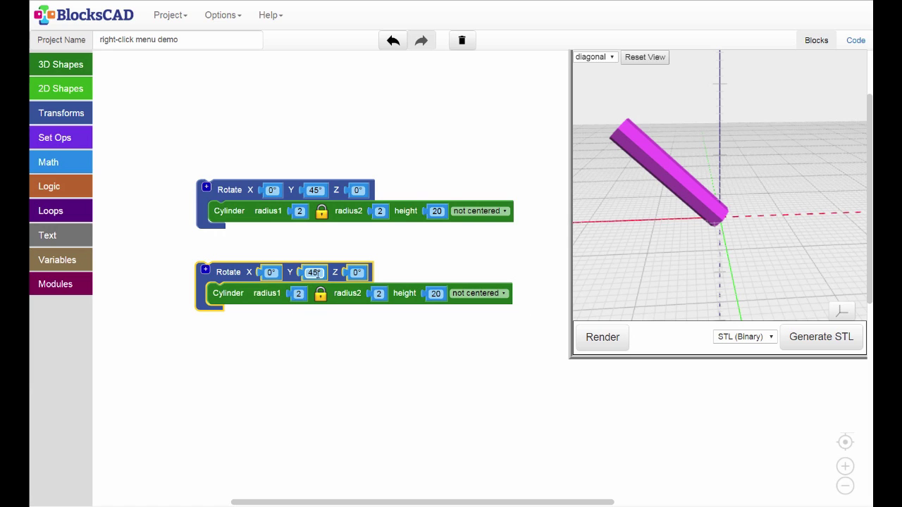
{"action": "left_click", "coordinate": [316, 273]}
{"action": "left_click", "coordinate": [334, 292]}
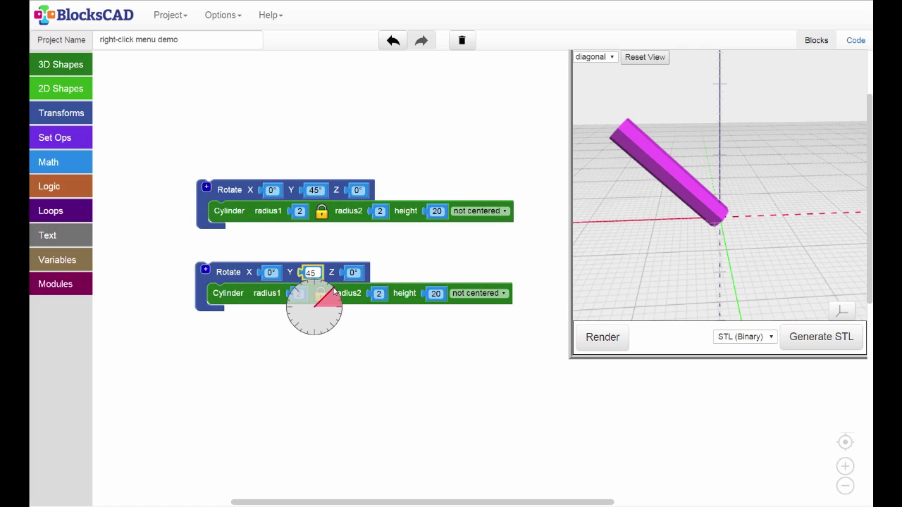
{"action": "left_click_drag", "start_coordinate": [334, 292], "coordinate": [333, 331]}
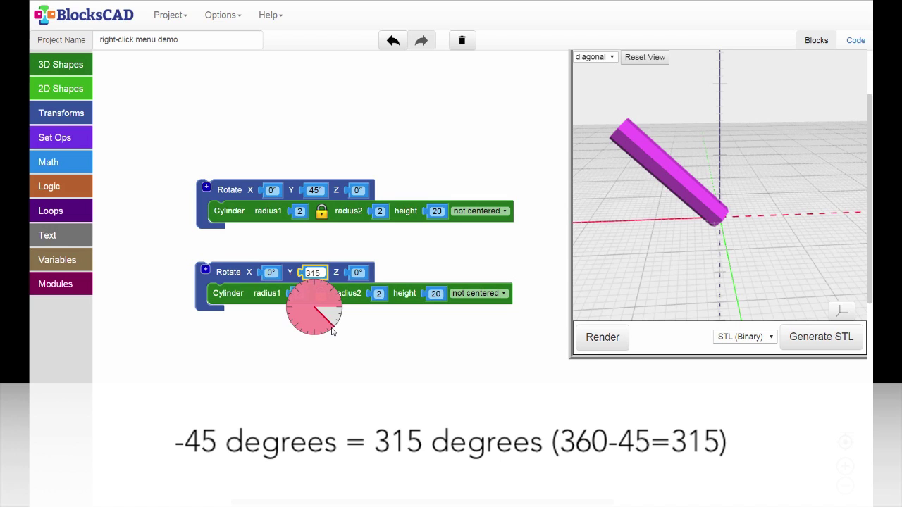
{"action": "left_click", "coordinate": [333, 331]}
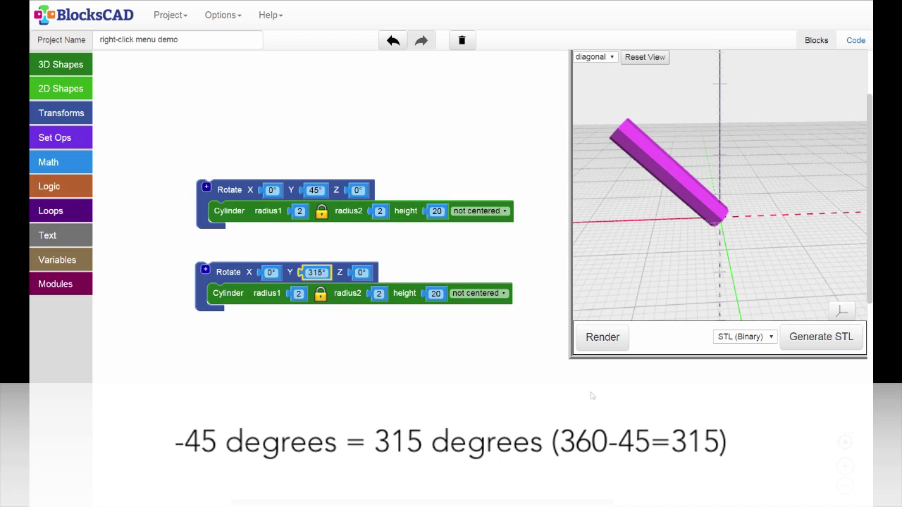
{"action": "left_click", "coordinate": [603, 337]}
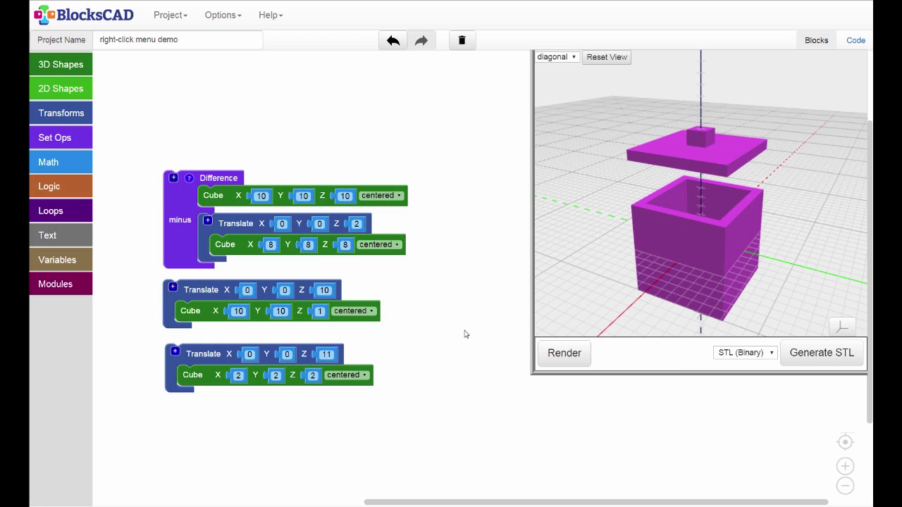
{"action": "right_click", "coordinate": [175, 196]}
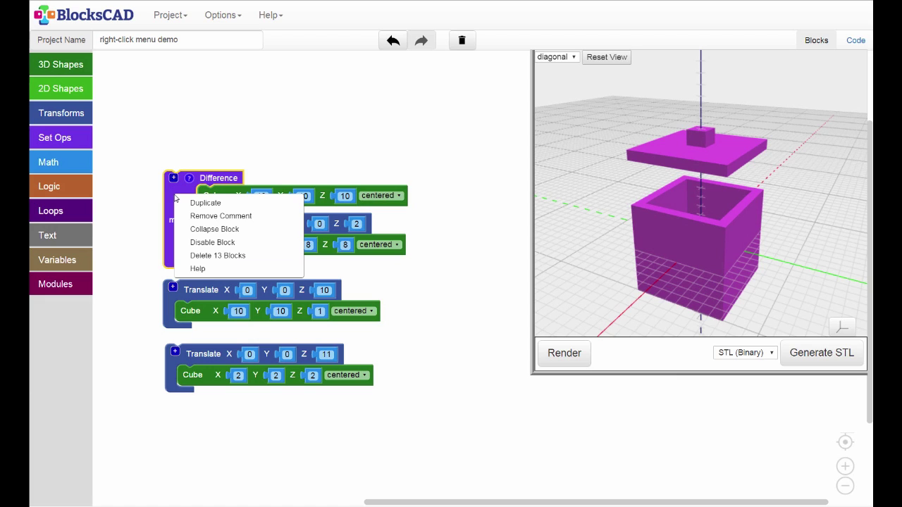
- Disable the Difference block and render the model without the hollow box
{"action": "left_click", "coordinate": [207, 244]}
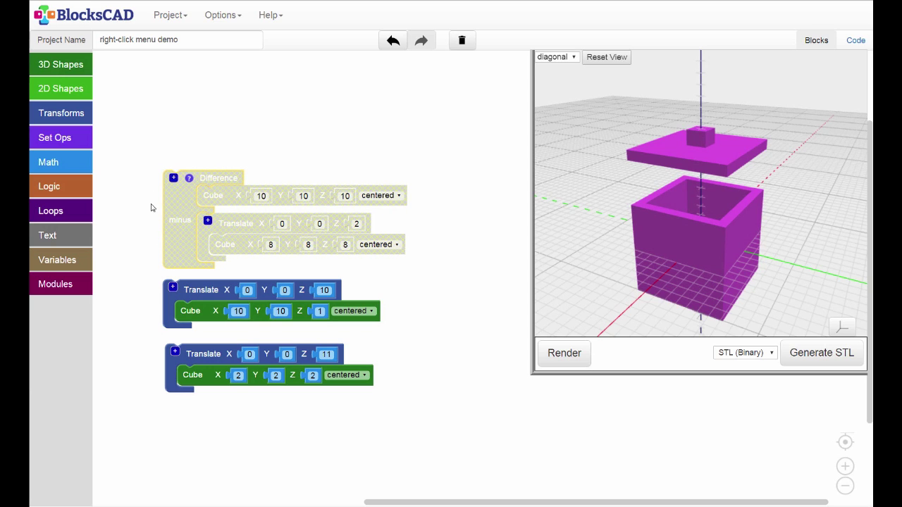
{"action": "left_click", "coordinate": [571, 358]}
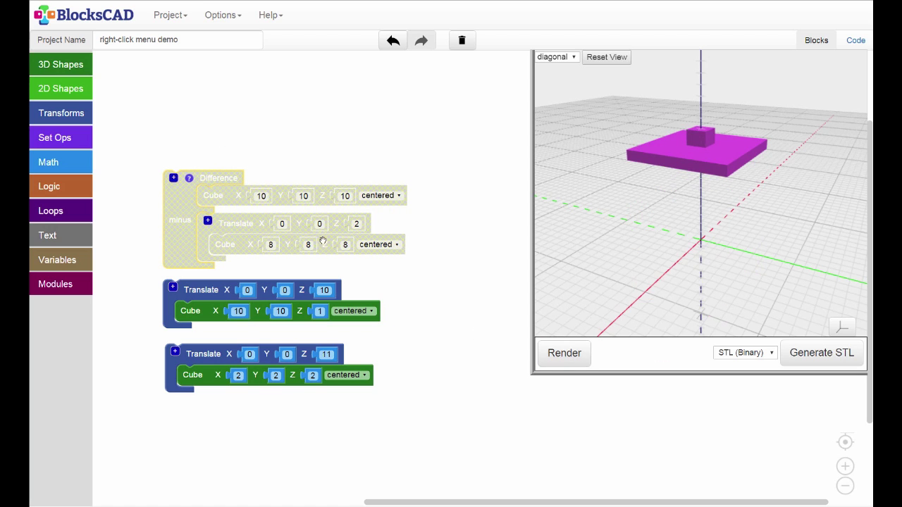
{"action": "left_click_drag", "start_coordinate": [594, 305], "coordinate": [610, 294]}
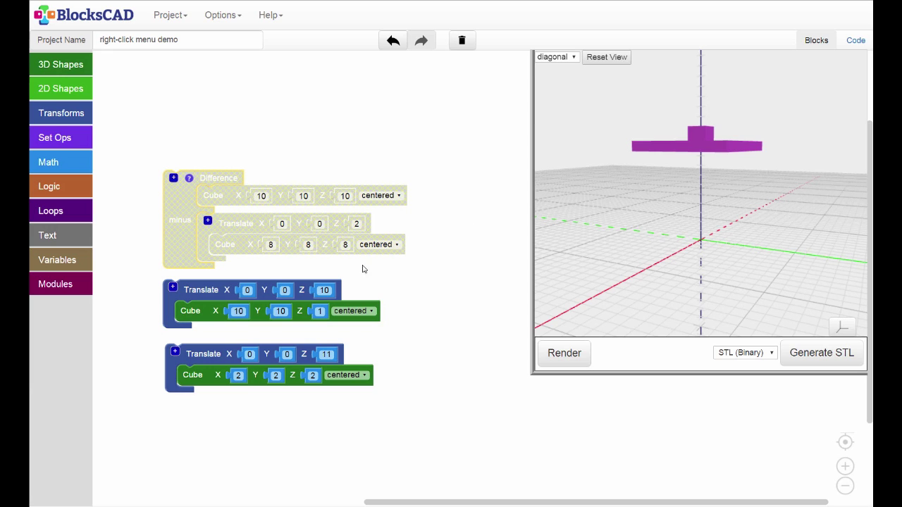
- Re-enable the Difference block and re-render to bring the hollow box back
{"action": "right_click", "coordinate": [176, 199]}
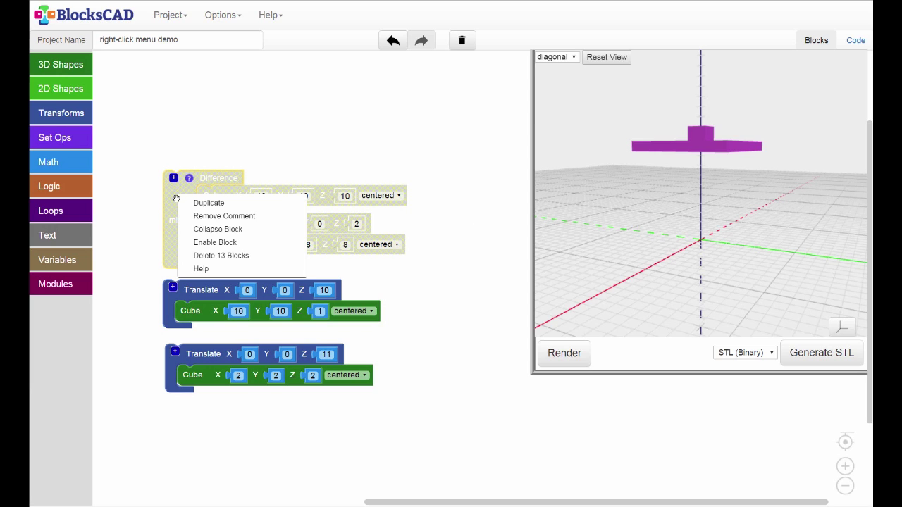
{"action": "left_click", "coordinate": [209, 244]}
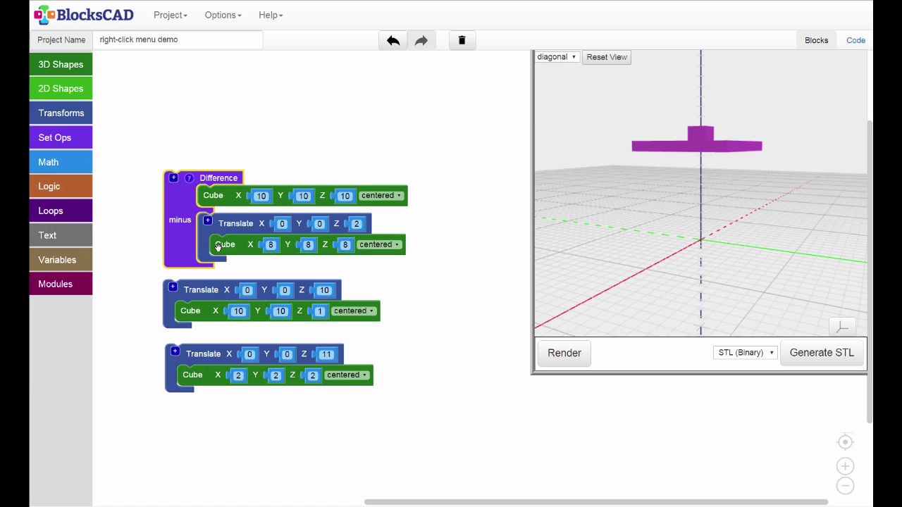
{"action": "left_click", "coordinate": [564, 354]}
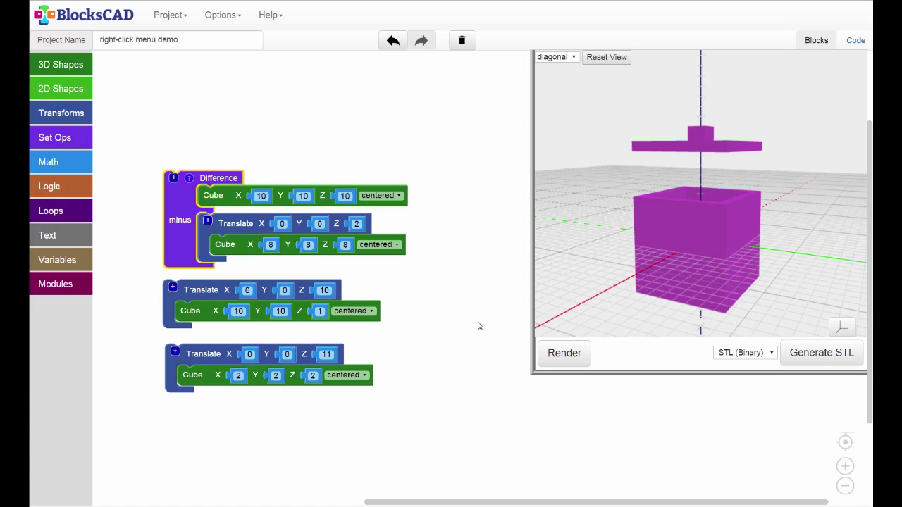
{"action": "left_click", "coordinate": [479, 326]}
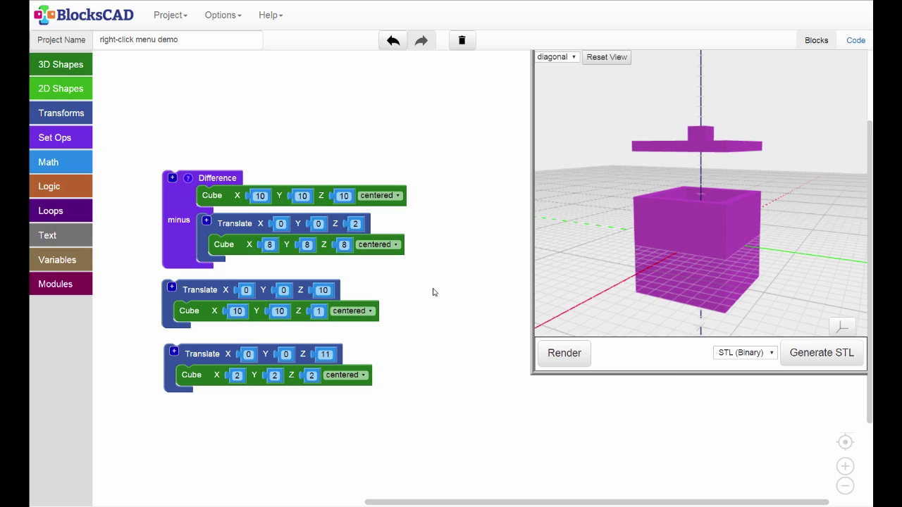
{"action": "right_click", "coordinate": [179, 200]}
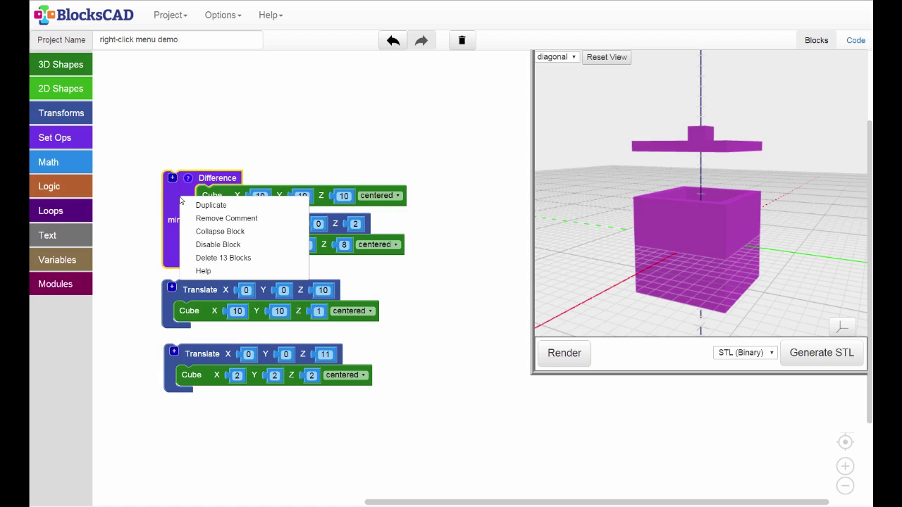
{"action": "left_click", "coordinate": [218, 245]}
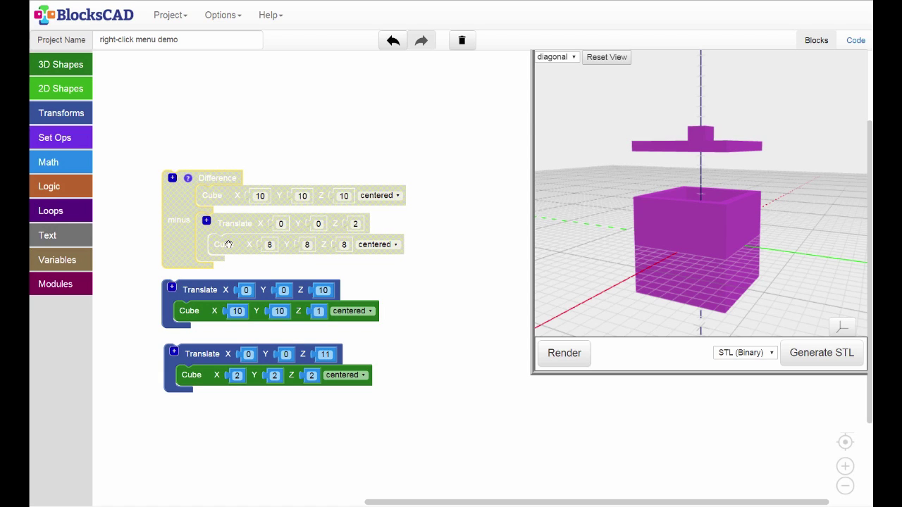
{"action": "left_click", "coordinate": [578, 359]}
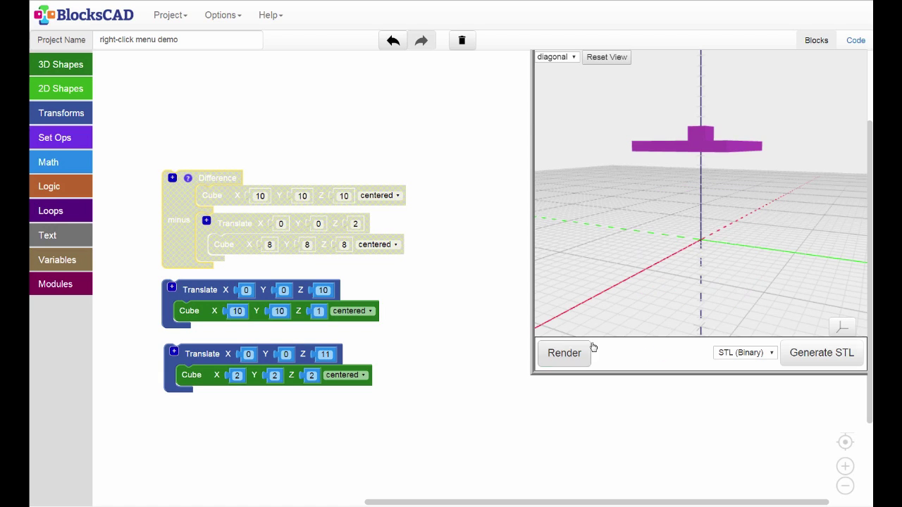
{"action": "left_click", "coordinate": [70, 64]}
{"action": "left_click_drag", "start_coordinate": [113, 65], "coordinate": [211, 108]}
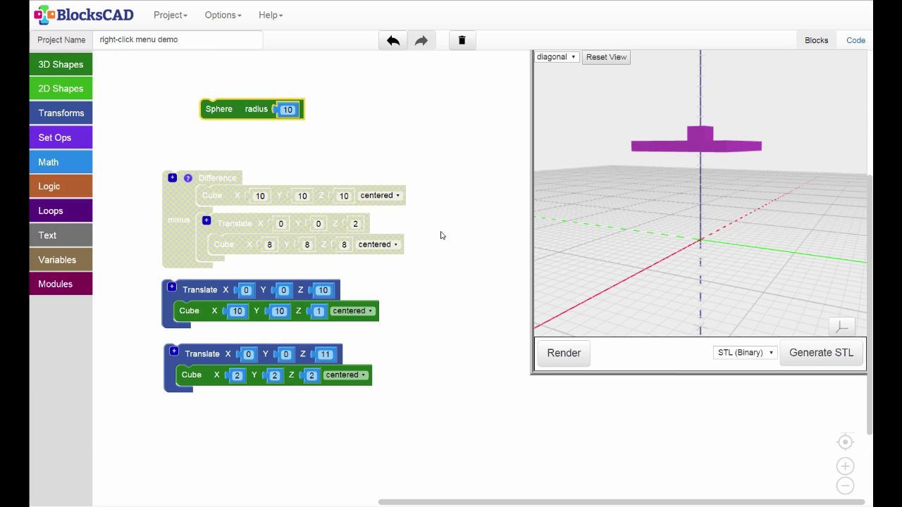
{"action": "left_click", "coordinate": [564, 353]}
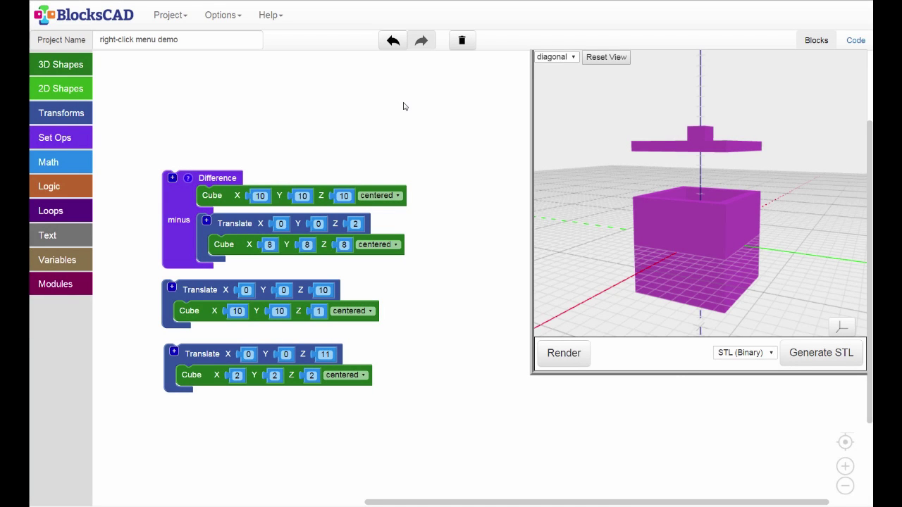
- Disable all blocks, enable only the middle Translate cube, and render the lid plate alone
{"action": "right_click", "coordinate": [404, 107]}
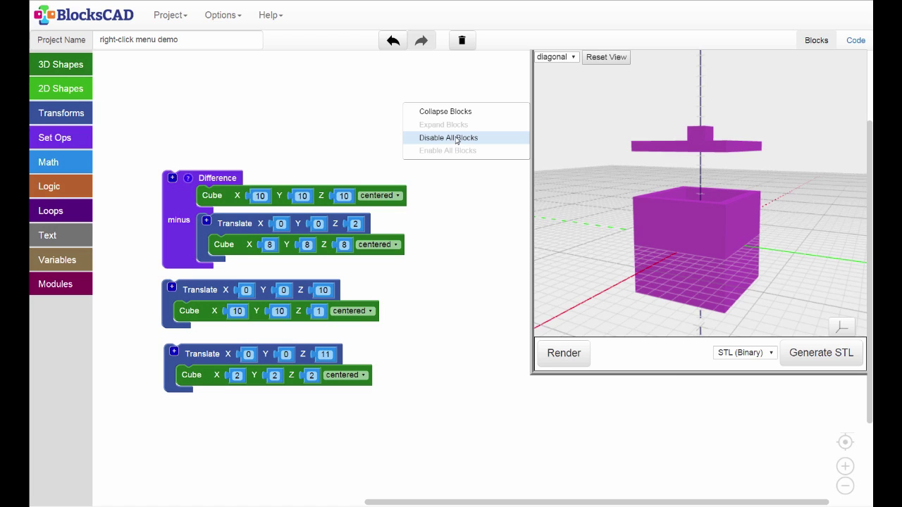
{"action": "left_click", "coordinate": [457, 138]}
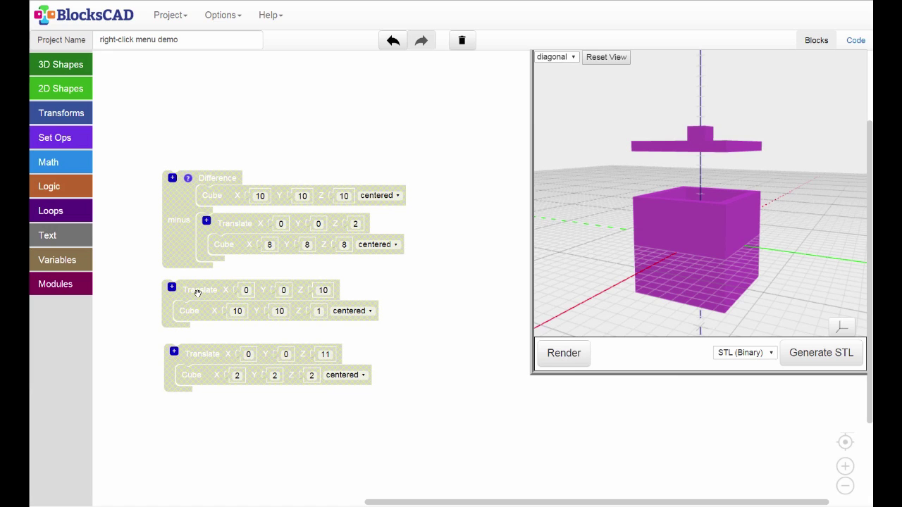
{"action": "right_click", "coordinate": [198, 293]}
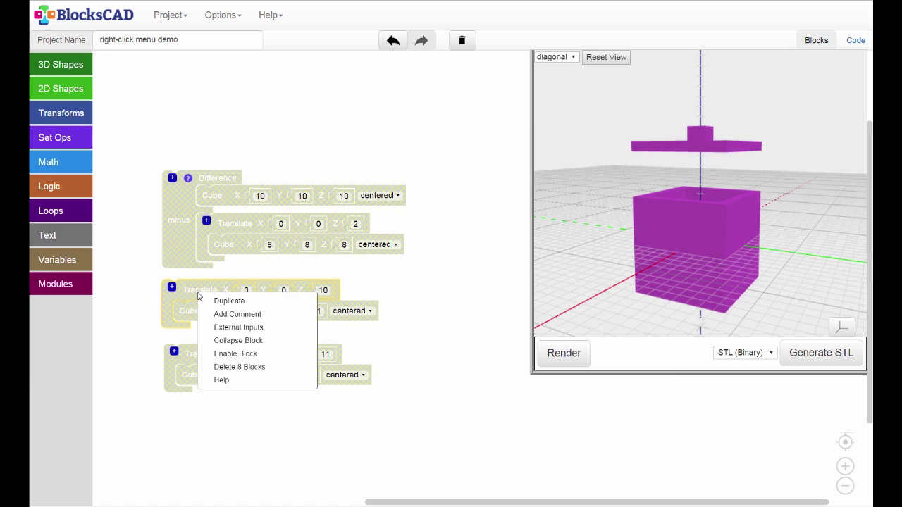
{"action": "left_click", "coordinate": [231, 353]}
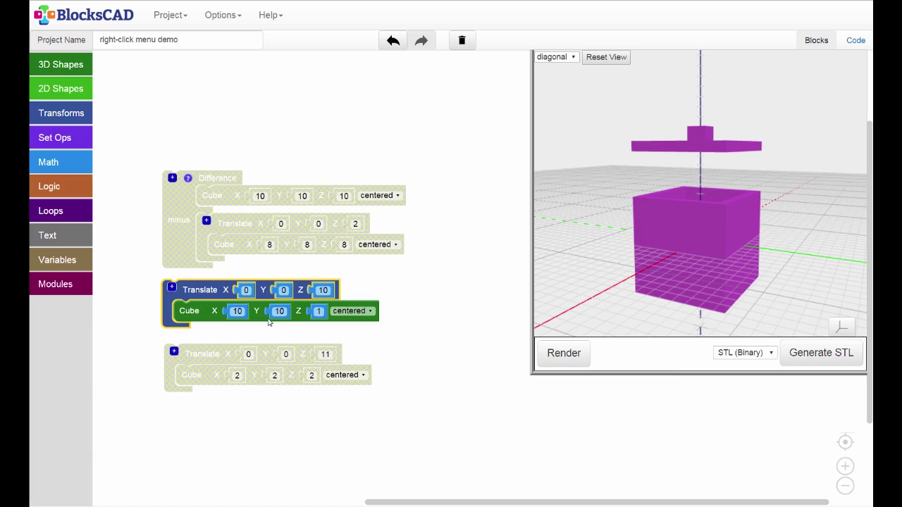
{"action": "left_click", "coordinate": [562, 353]}
- Re-enable all blocks in the workspace
{"action": "right_click", "coordinate": [431, 281]}
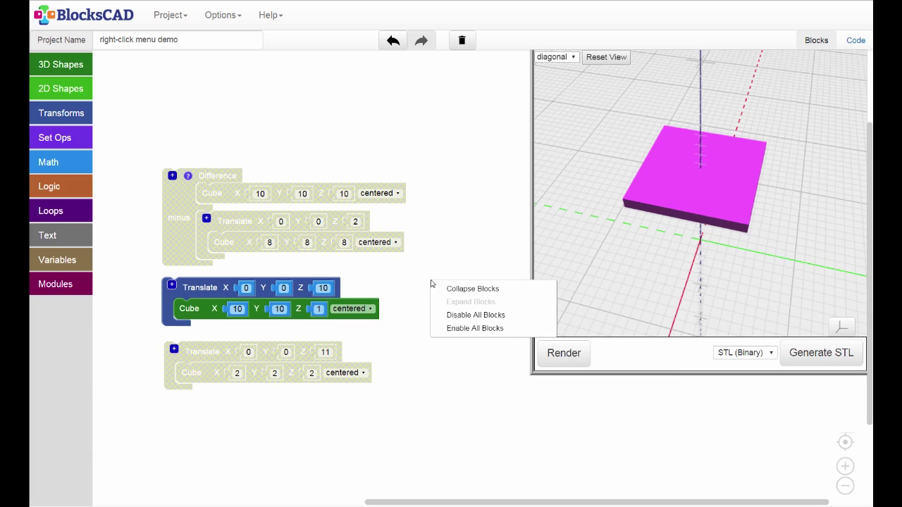
{"action": "left_click", "coordinate": [485, 331]}
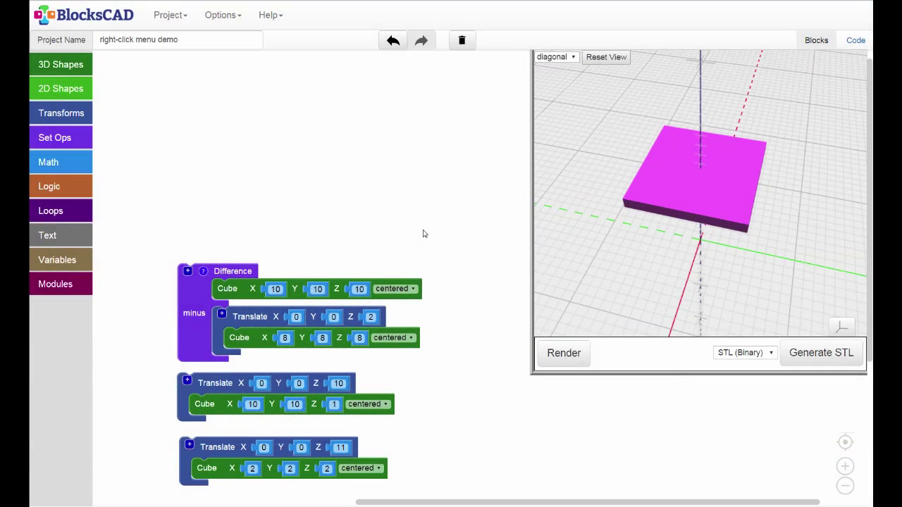
{"action": "right_click", "coordinate": [288, 210]}
- Disable all blocks, render the empty scene, and place a new Sphere block
{"action": "left_click", "coordinate": [327, 244]}
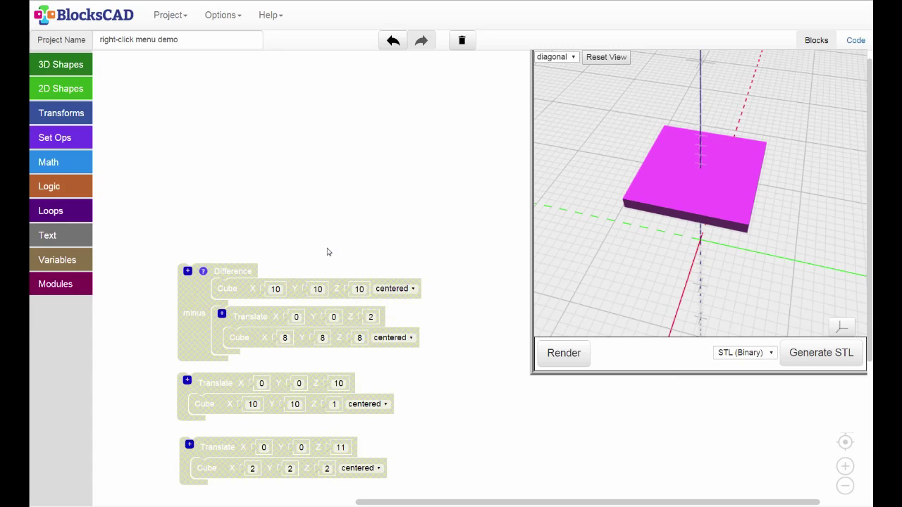
{"action": "left_click", "coordinate": [544, 348]}
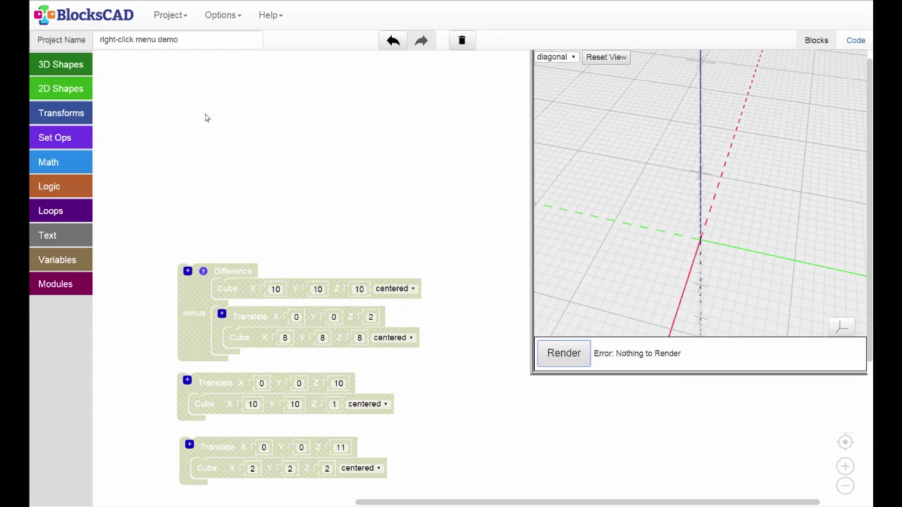
{"action": "left_click", "coordinate": [58, 65]}
{"action": "left_click", "coordinate": [130, 69]}
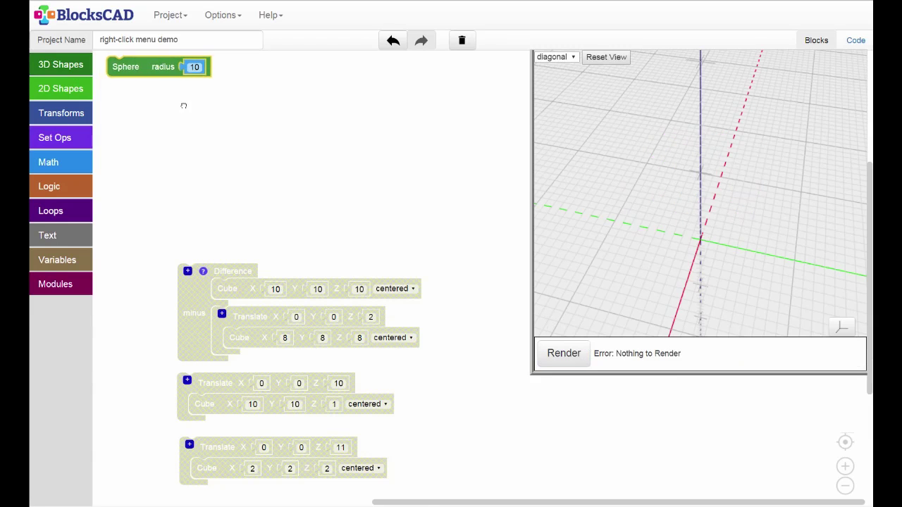
{"action": "left_click_drag", "start_coordinate": [183, 106], "coordinate": [286, 186]}
- Place a 10×10×10 Cube block below the sphere and set the sphere radius to 30
{"action": "left_click", "coordinate": [61, 64]}
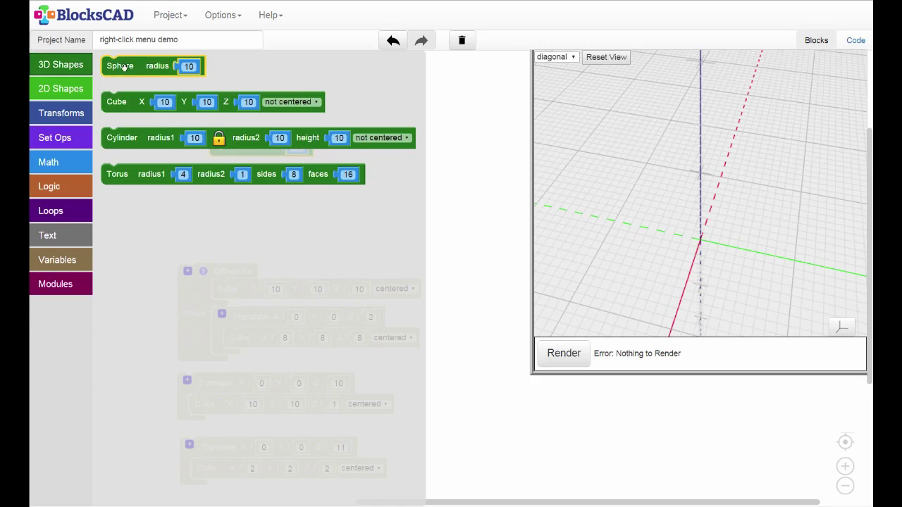
{"action": "left_click_drag", "start_coordinate": [117, 102], "coordinate": [231, 196]}
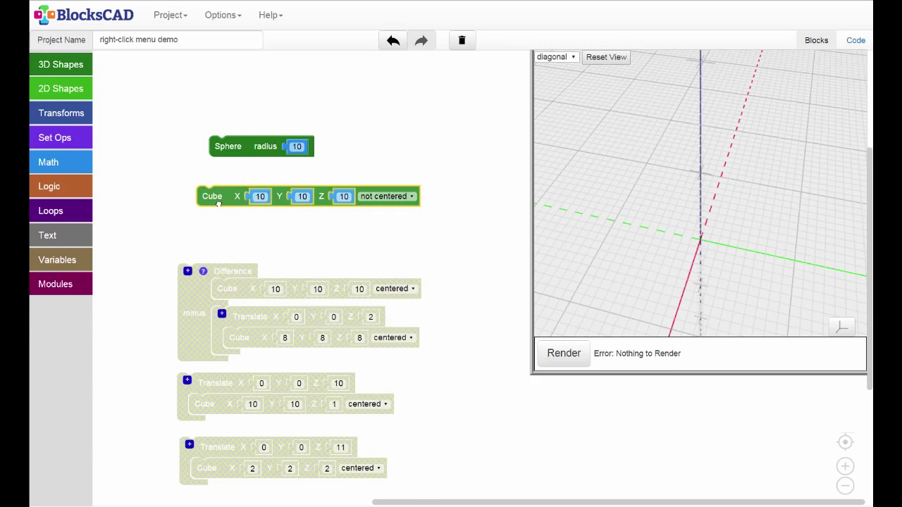
{"action": "left_click", "coordinate": [298, 148]}
{"action": "type", "text": "30"}
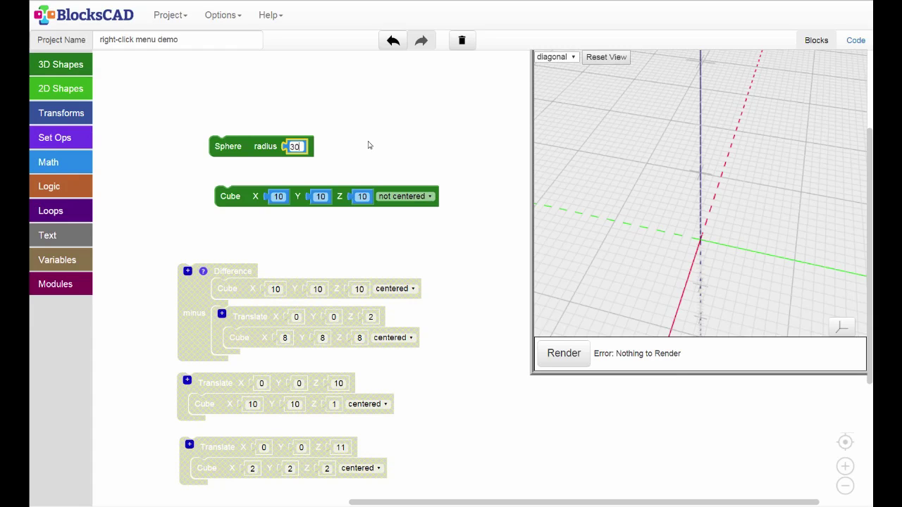
- Render the radius-30 sphere and orbit the preview around it
{"action": "left_click", "coordinate": [564, 354]}
{"action": "scroll", "coordinate": [589, 275], "scroll_direction": "down", "scroll_amount": 5}
{"action": "mouse_move", "coordinate": [641, 287]}
{"action": "left_mouse_down"}
{"action": "mouse_move", "coordinate": [564, 263]}
{"action": "mouse_move", "coordinate": [614, 272]}
{"action": "left_mouse_up"}
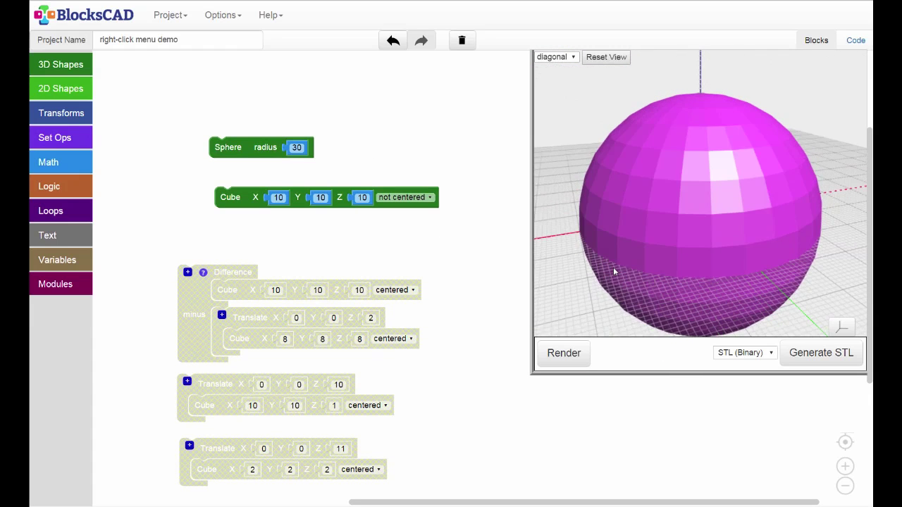
{"action": "scroll", "coordinate": [612, 272], "scroll_direction": "down", "scroll_amount": 3}
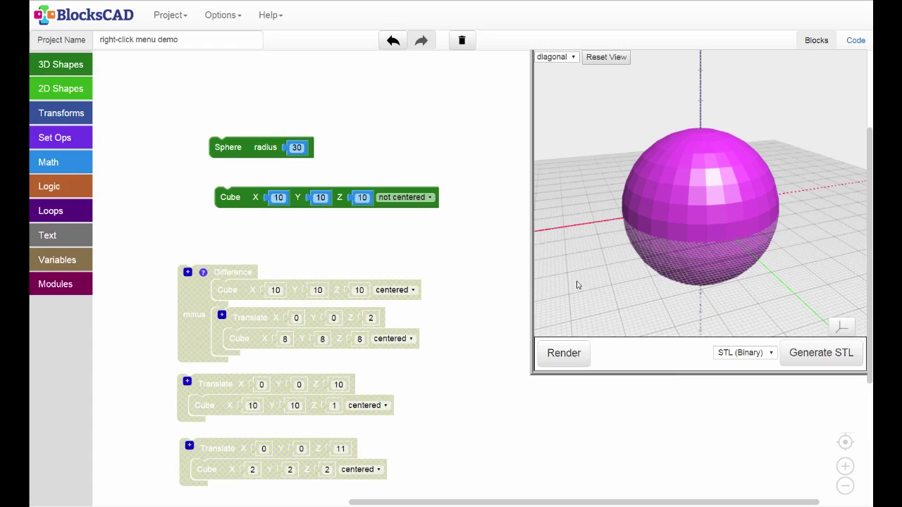
{"action": "left_click_drag", "start_coordinate": [592, 271], "coordinate": [535, 275]}
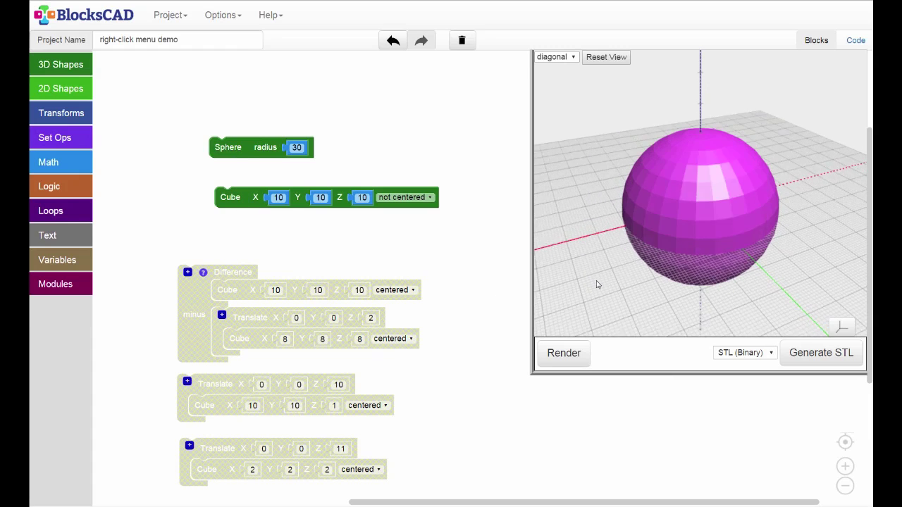
- Disable the Sphere block and re-render so only the small cube shows
{"action": "right_click", "coordinate": [237, 147]}
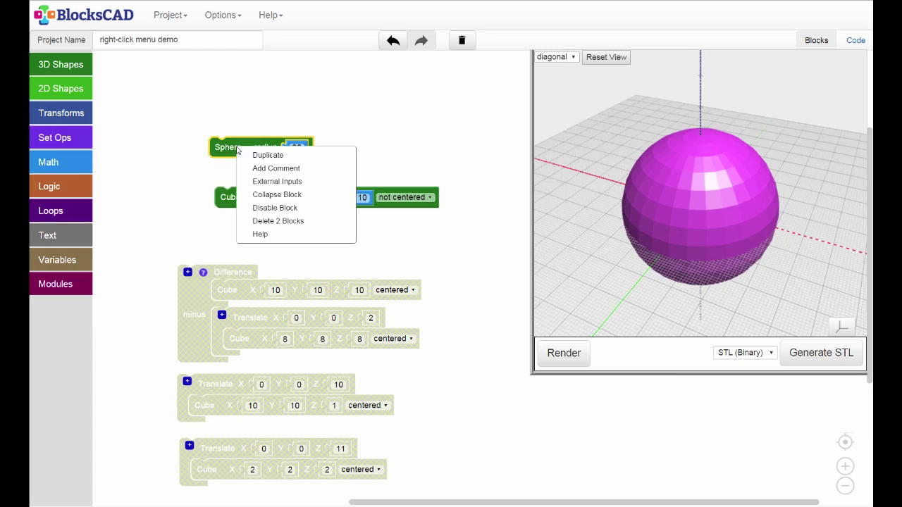
{"action": "left_click", "coordinate": [268, 208]}
{"action": "left_click", "coordinate": [561, 356]}
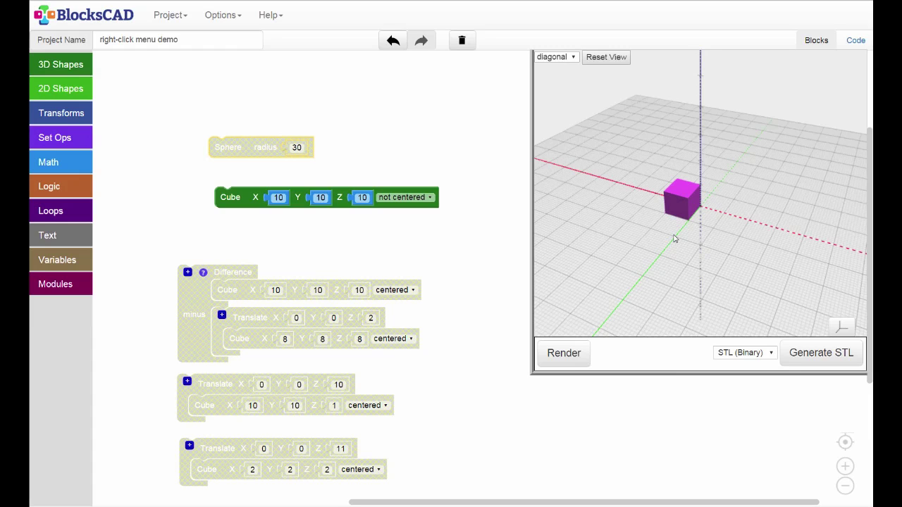
{"action": "left_click", "coordinate": [62, 112]}
- Wrap the cube in a Translate block with X set to 50 and render it
{"action": "left_click_drag", "start_coordinate": [137, 64], "coordinate": [235, 182]}
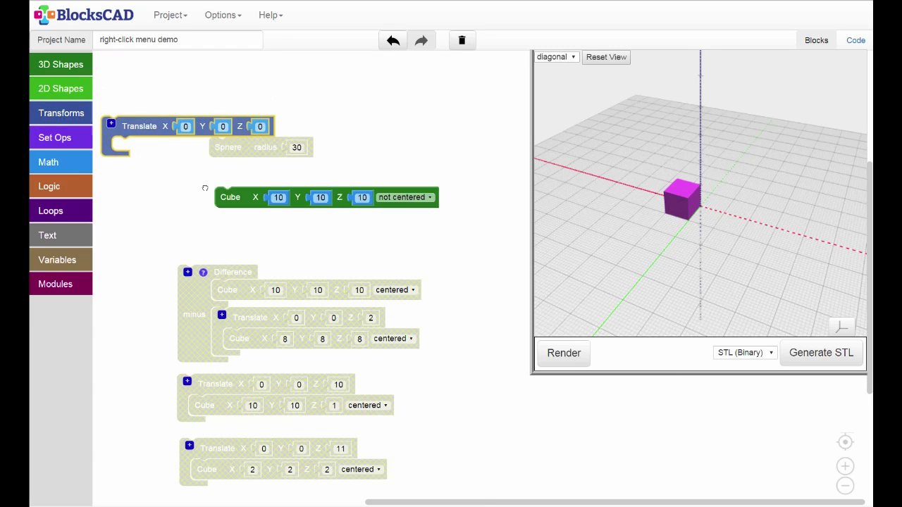
{"action": "left_click", "coordinate": [286, 180]}
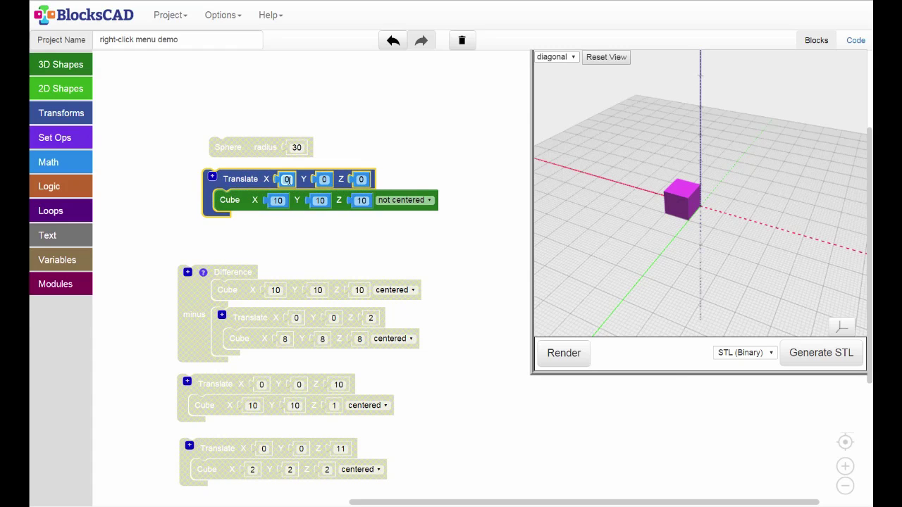
{"action": "type", "text": "15"}
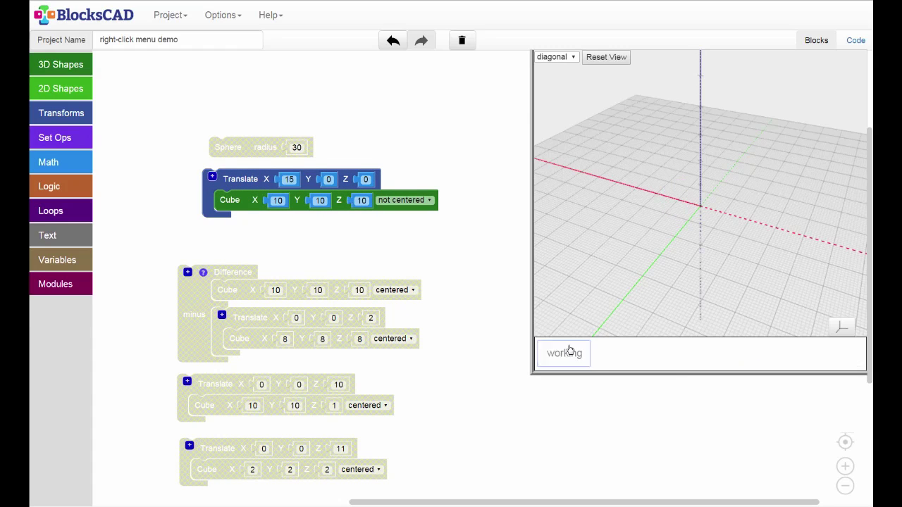
{"action": "left_click", "coordinate": [289, 180]}
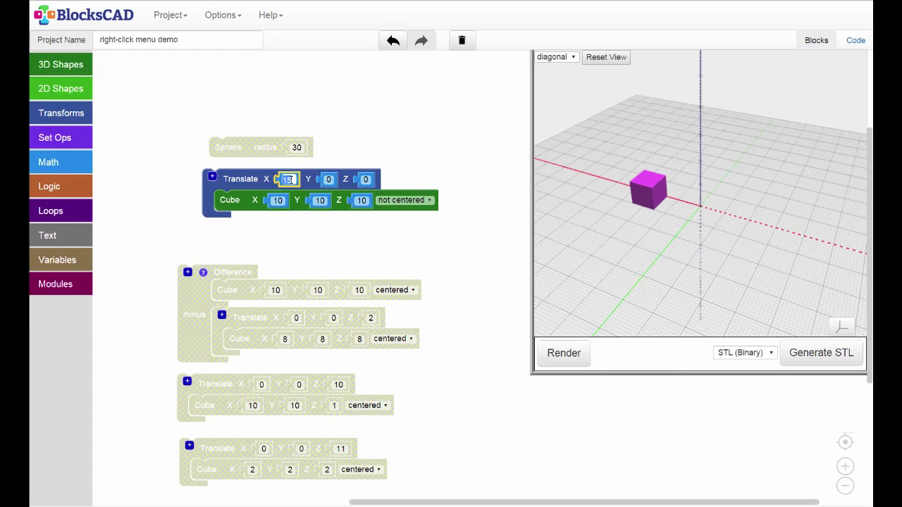
{"action": "type", "text": "50"}
{"action": "left_click", "coordinate": [558, 353]}
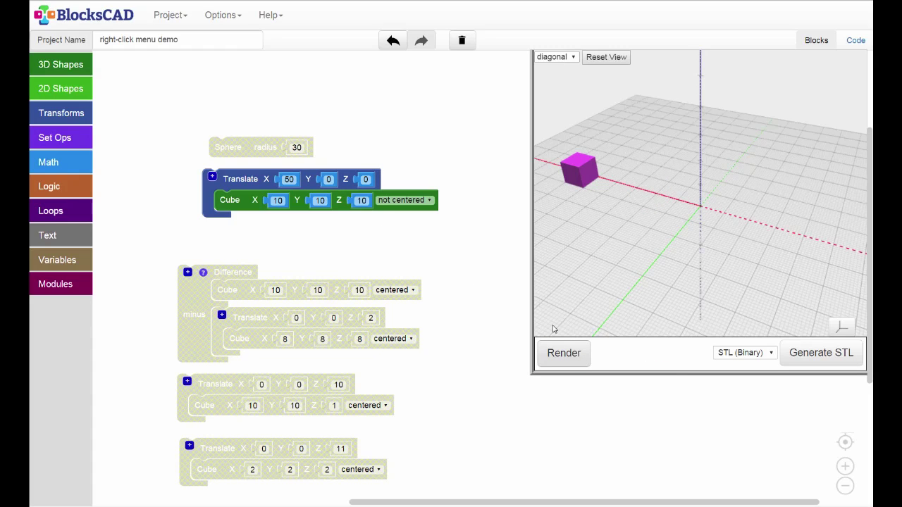
- Re-enable the Sphere block and render the sphere beside the moved cube
{"action": "right_click", "coordinate": [253, 148]}
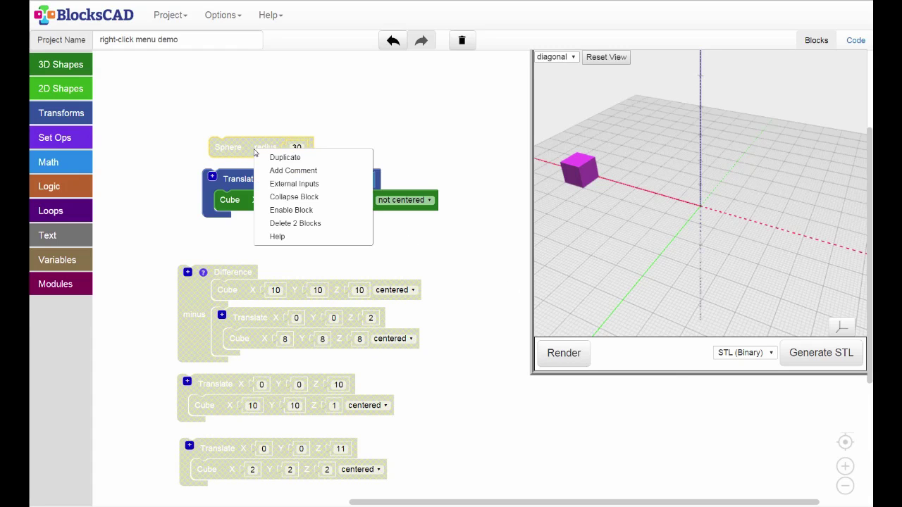
{"action": "left_click", "coordinate": [291, 211]}
{"action": "left_click", "coordinate": [561, 352]}
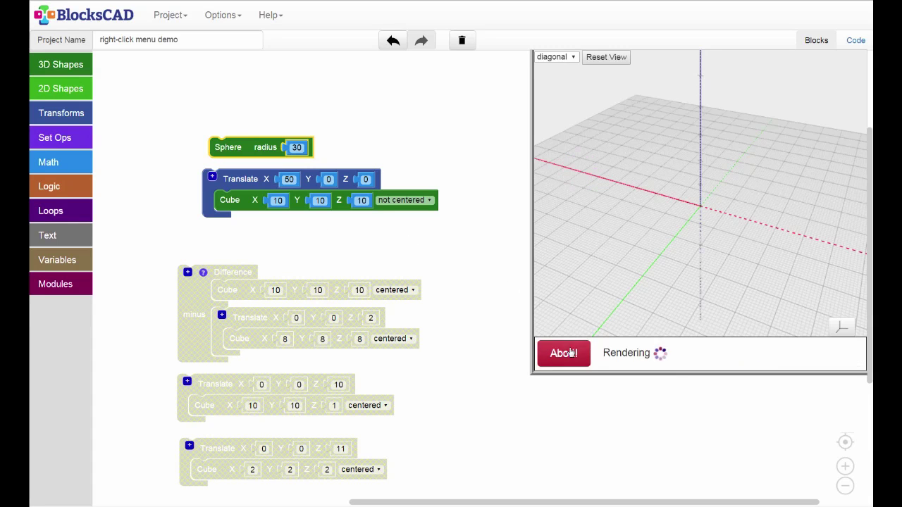
{"action": "left_click_drag", "start_coordinate": [580, 286], "coordinate": [594, 281]}
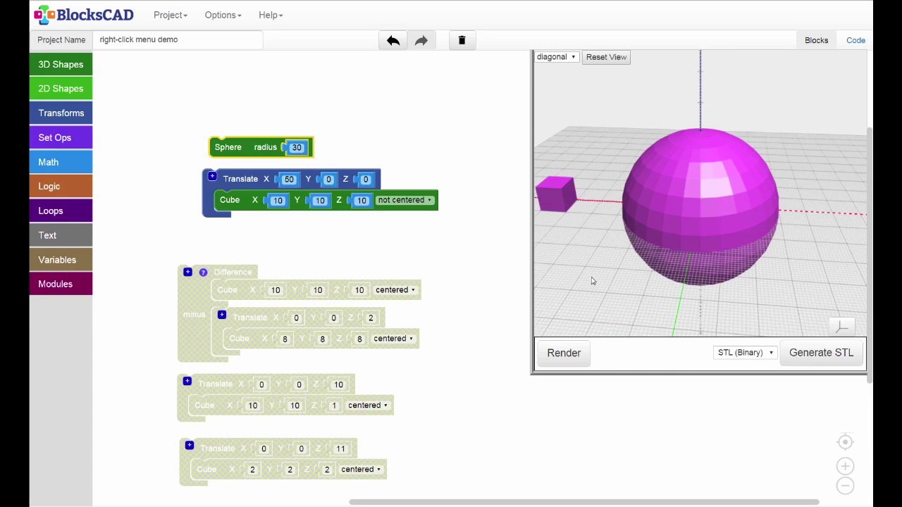
{"action": "left_click", "coordinate": [486, 267]}
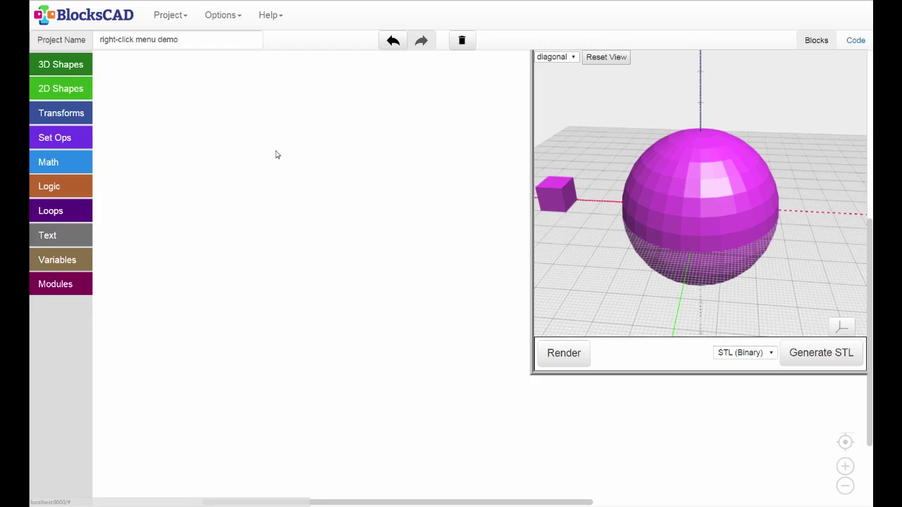
- Load the Anthias fish model from the Help examples list
{"action": "left_click", "coordinate": [275, 17]}
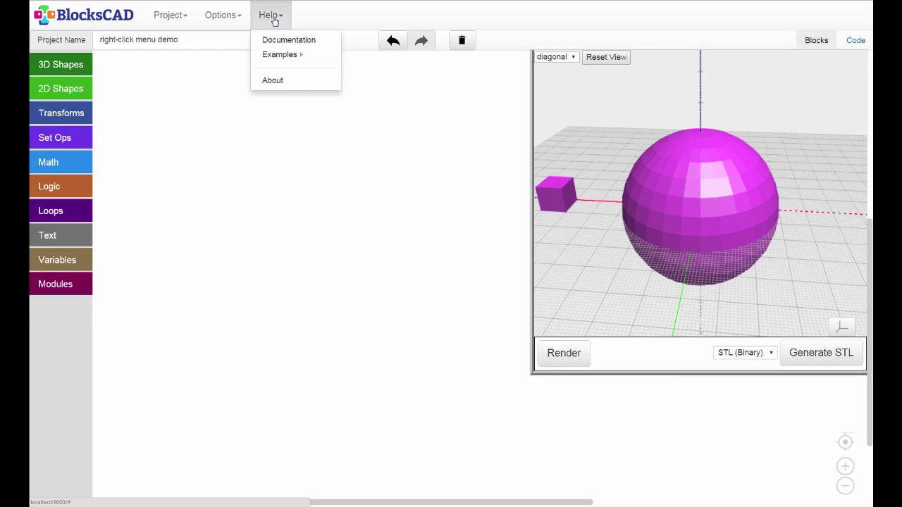
{"action": "left_click", "coordinate": [279, 56]}
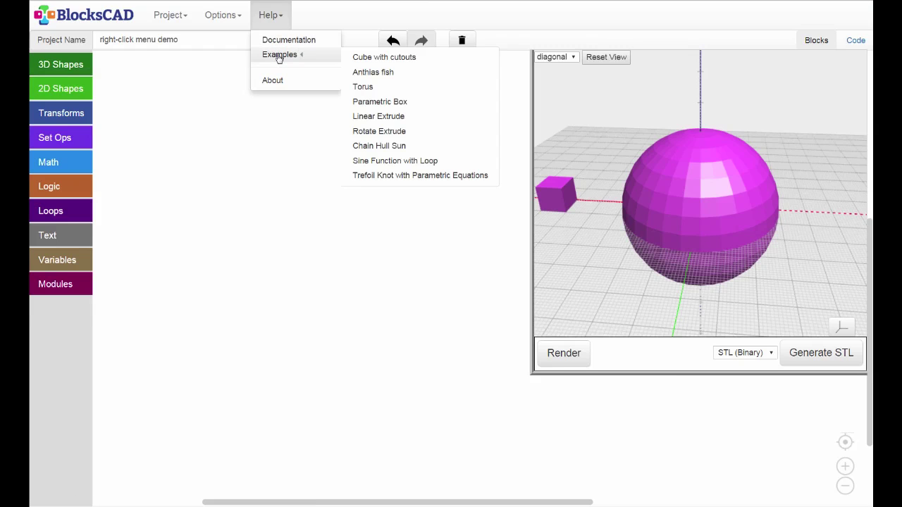
{"action": "left_click", "coordinate": [372, 74]}
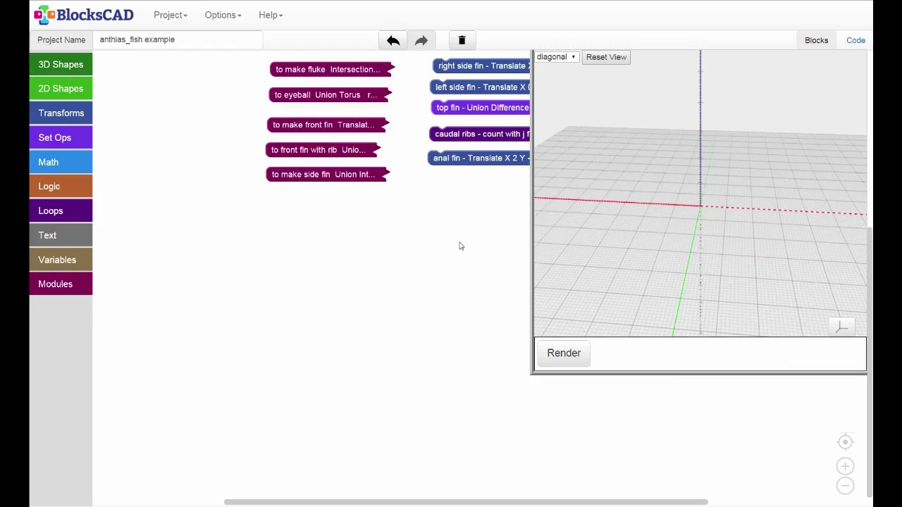
- Render the Anthias fish, then zoom in and orbit to a low side-on view
{"action": "mouse_move", "coordinate": [408, 256]}
{"action": "left_mouse_down"}
{"action": "mouse_move", "coordinate": [277, 275]}
{"action": "mouse_move", "coordinate": [218, 274]}
{"action": "left_mouse_up"}
{"action": "scroll", "coordinate": [285, 298], "scroll_direction": "right", "scroll_amount": 1}
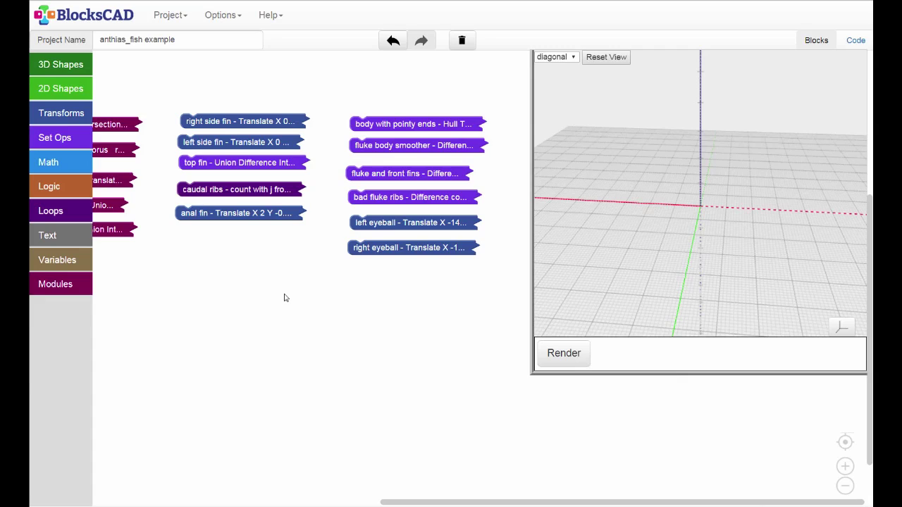
{"action": "left_click", "coordinate": [556, 356]}
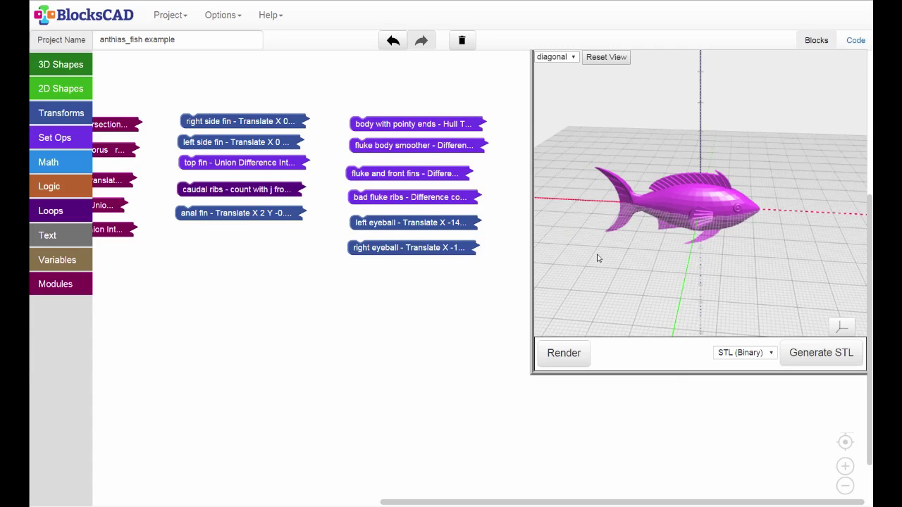
{"action": "scroll", "coordinate": [600, 258], "scroll_direction": "up", "scroll_amount": 2}
{"action": "scroll", "coordinate": [592, 246], "scroll_direction": "up", "scroll_amount": 2}
{"action": "scroll", "coordinate": [617, 272], "scroll_direction": "up", "scroll_amount": 1}
{"action": "left_click_drag", "start_coordinate": [616, 272], "coordinate": [619, 262]}
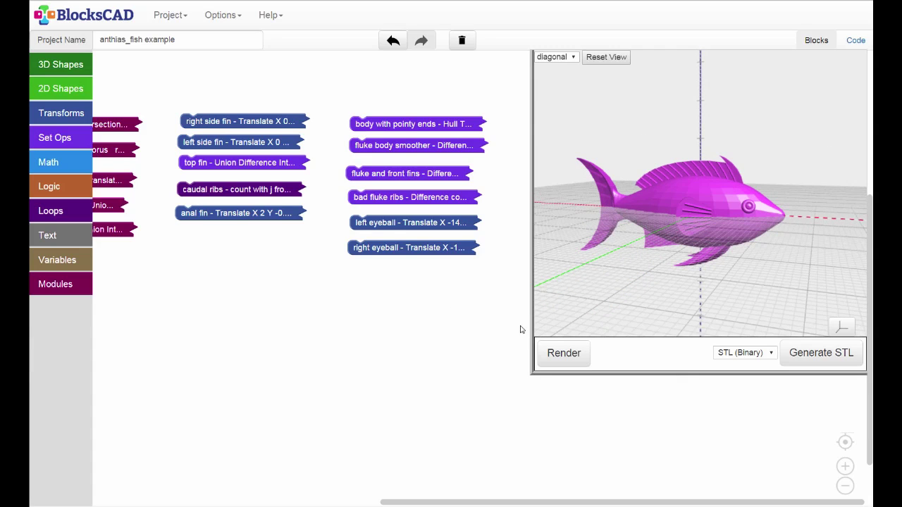
- Disable all fish blocks, re-enable just the right side fin, and render it alone
{"action": "right_click", "coordinate": [289, 301]}
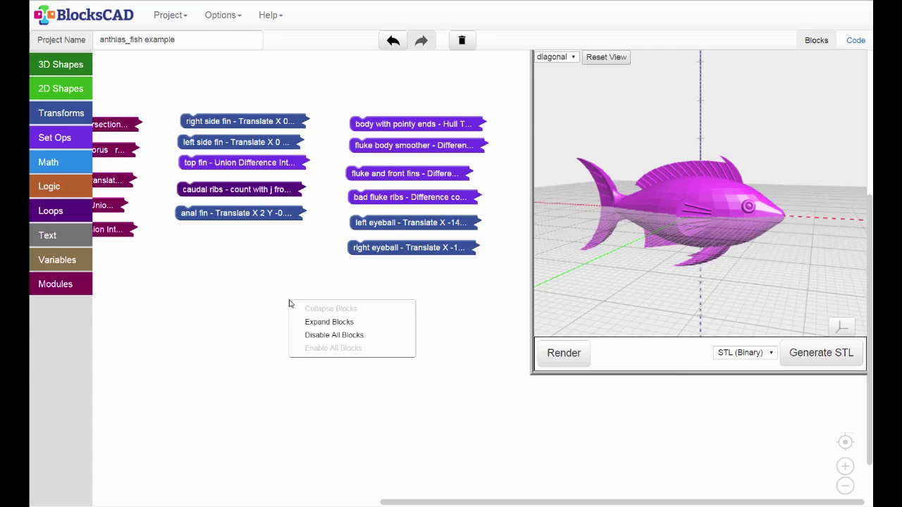
{"action": "left_click", "coordinate": [336, 336]}
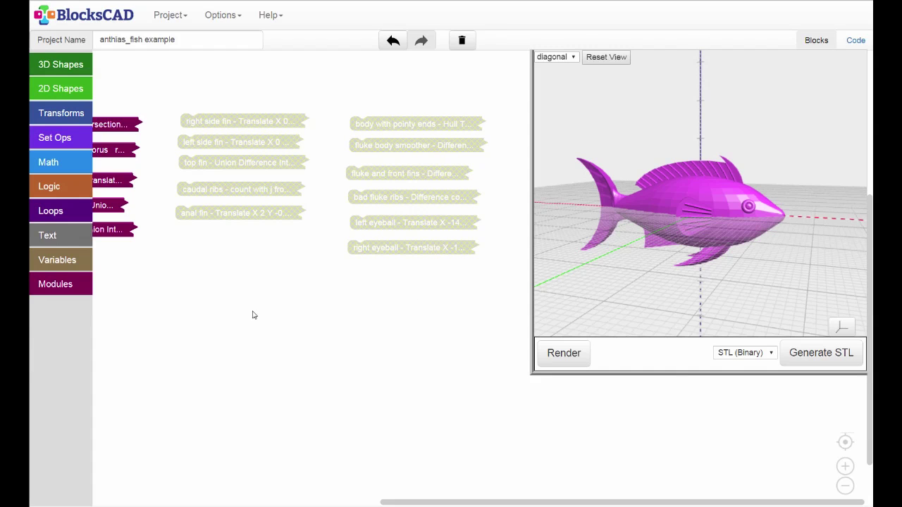
{"action": "right_click", "coordinate": [222, 122]}
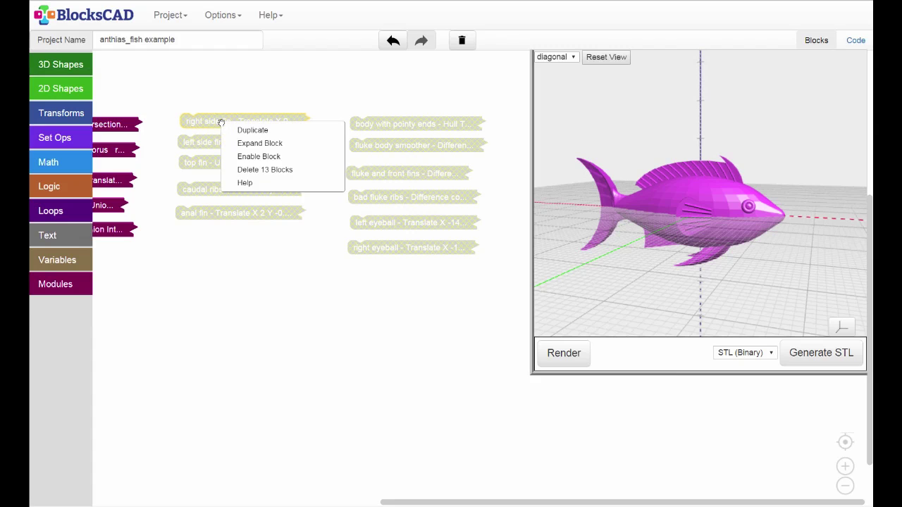
{"action": "left_click", "coordinate": [248, 157]}
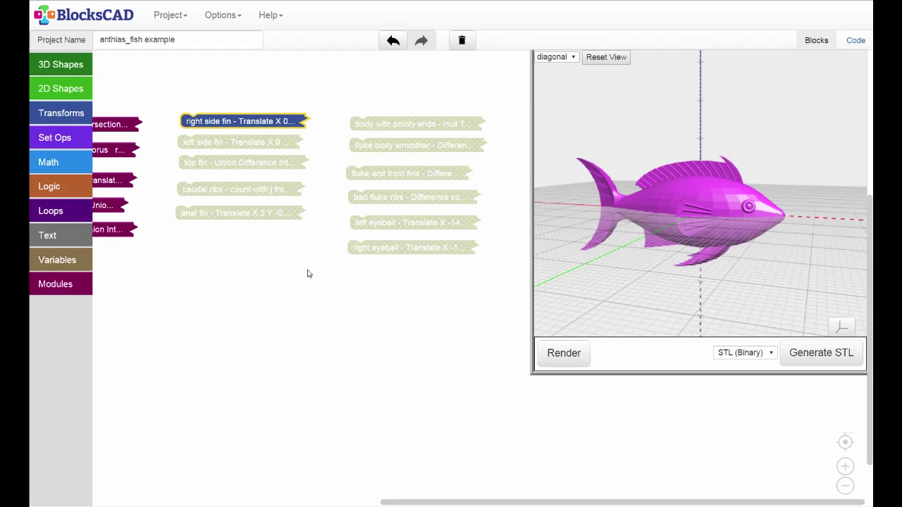
{"action": "left_click", "coordinate": [574, 362]}
{"action": "mouse_move", "coordinate": [604, 310]}
{"action": "left_mouse_down"}
{"action": "mouse_move", "coordinate": [648, 289]}
{"action": "mouse_move", "coordinate": [637, 294]}
{"action": "mouse_move", "coordinate": [630, 282]}
{"action": "left_mouse_up"}
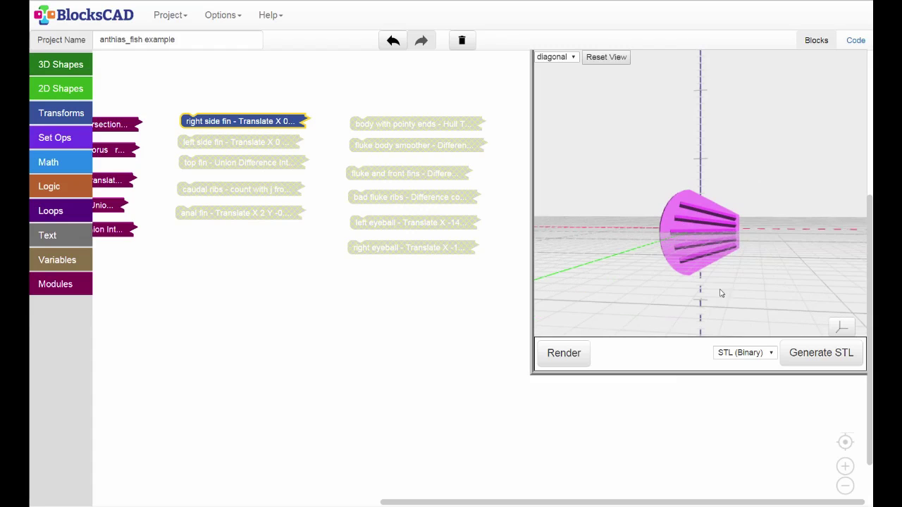